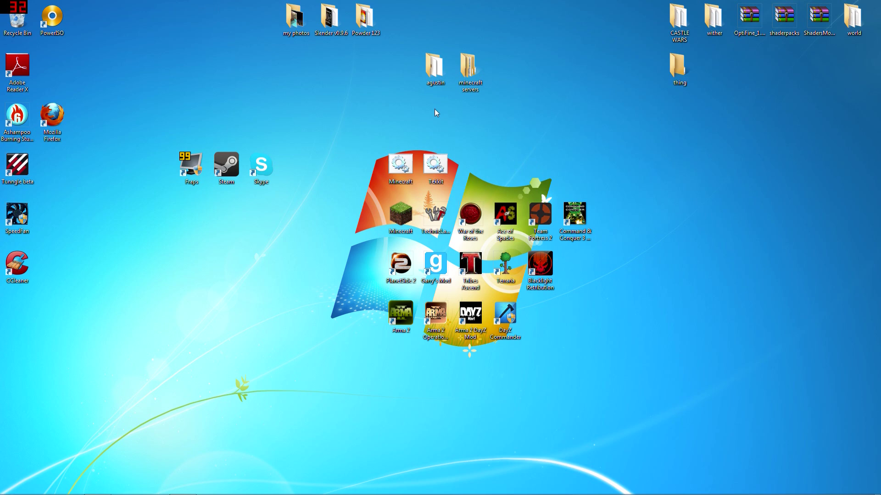
- Exit Steam from the system tray and acknowledge the shutdown notice, halting the Tribes: Ascend download
{"action": "left_click_drag", "start_coordinate": [377, 119], "coordinate": [352, 403]}
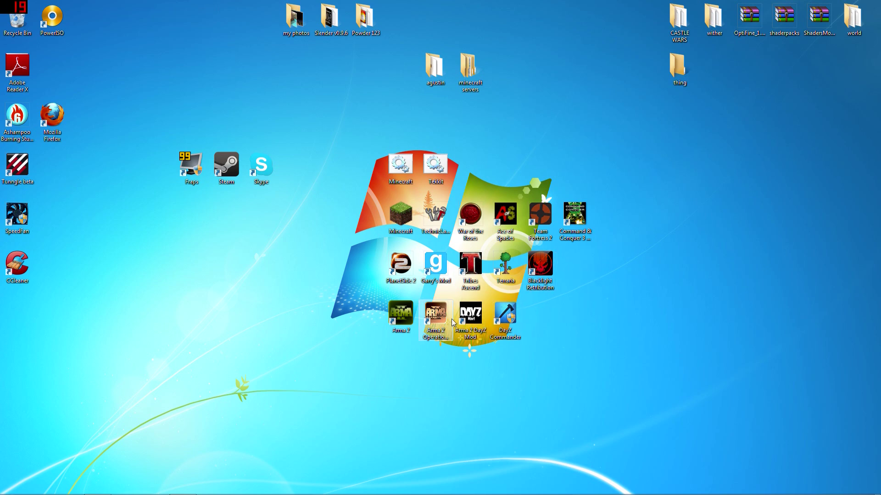
{"action": "mouse_move", "coordinate": [330, 494]}
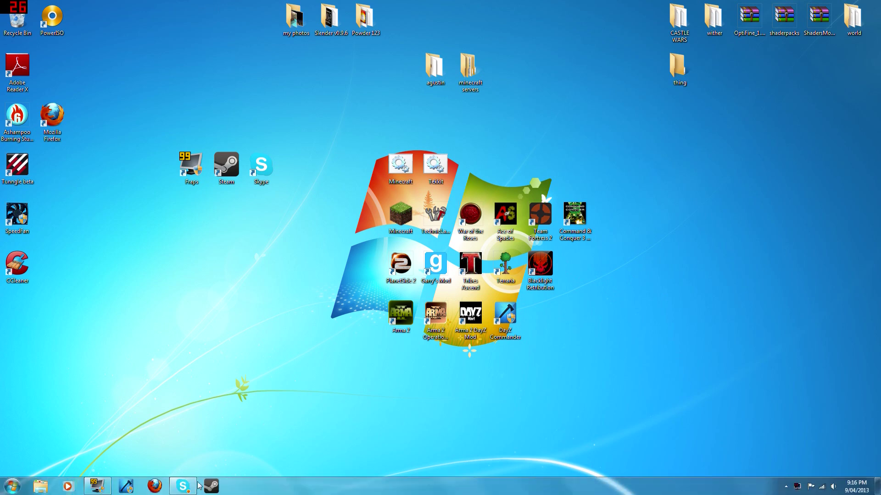
{"action": "left_click", "coordinate": [13, 487]}
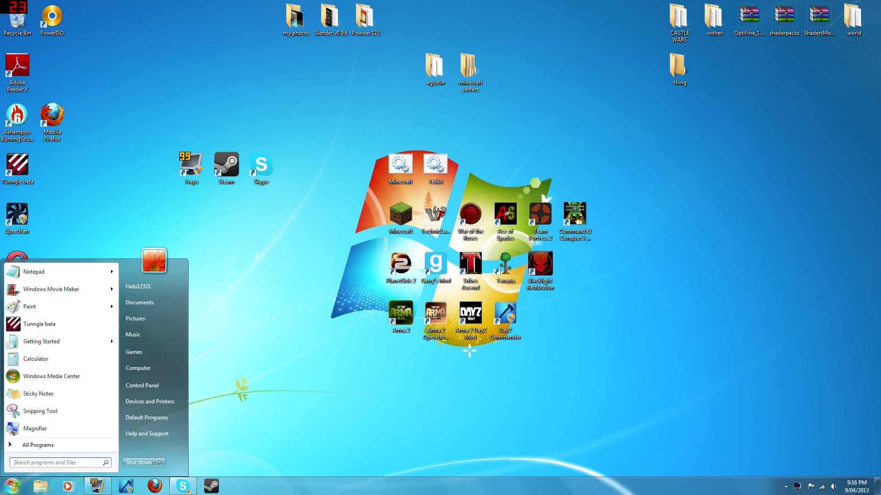
{"action": "left_click", "coordinate": [272, 449]}
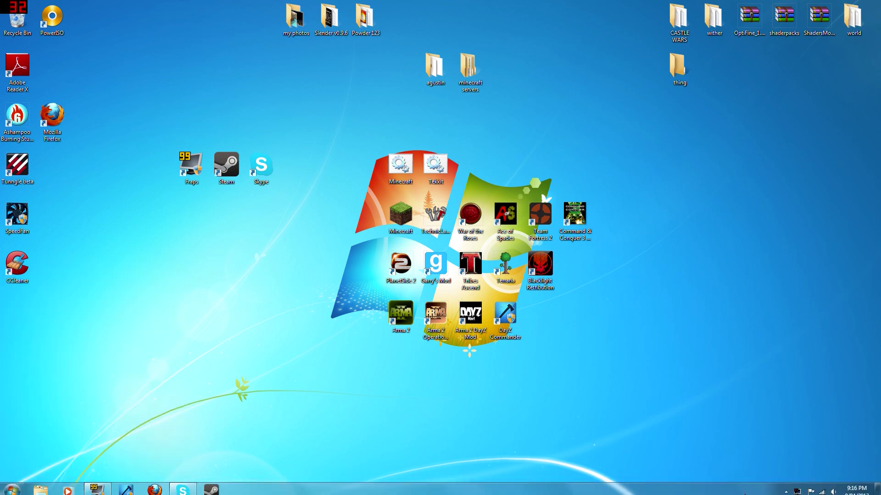
{"action": "left_click", "coordinate": [785, 488]}
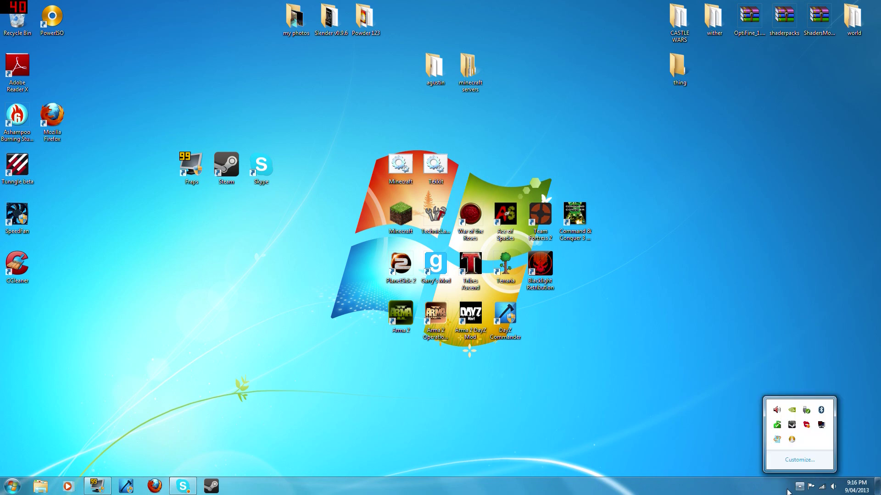
{"action": "right_click", "coordinate": [793, 426]}
{"action": "left_click", "coordinate": [796, 426]}
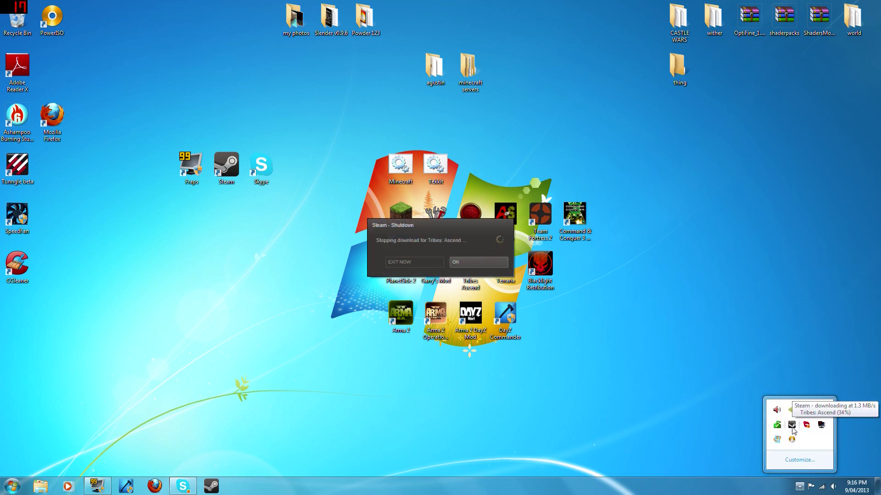
{"action": "left_click", "coordinate": [485, 259]}
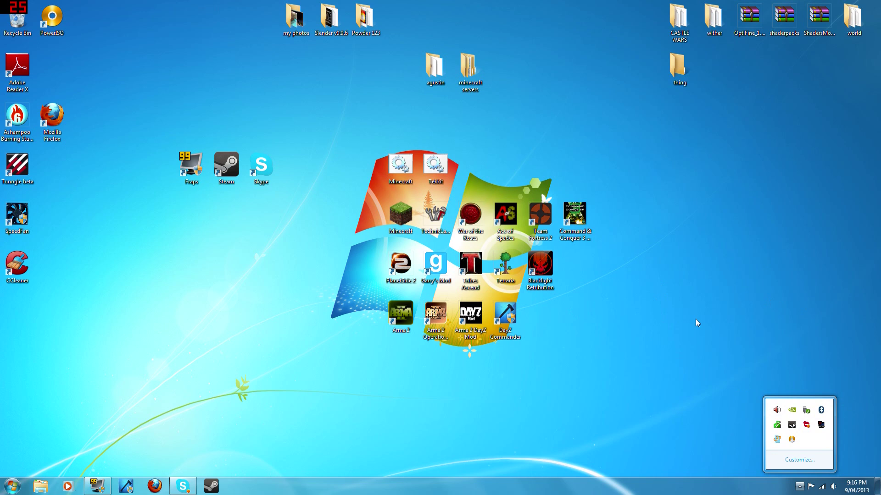
- Recheck the hidden tray icons twice to confirm Steam is no longer running
{"action": "left_click", "coordinate": [798, 487]}
{"action": "left_click", "coordinate": [706, 395]}
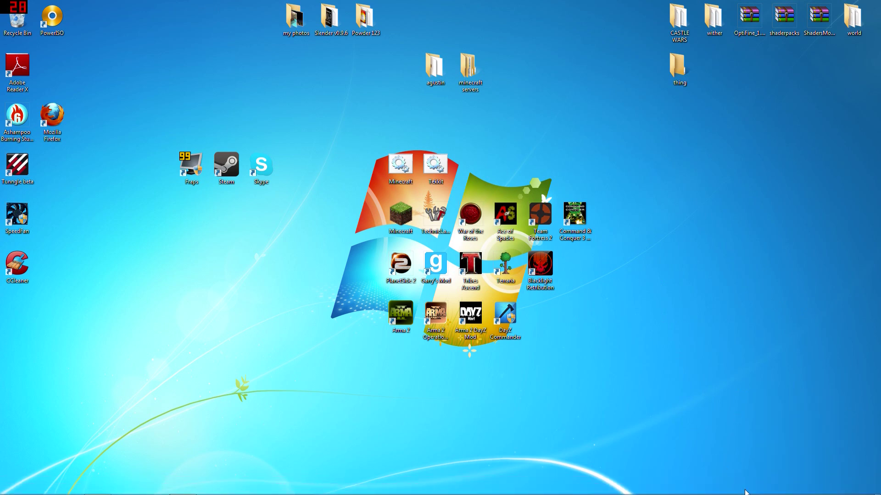
{"action": "left_click", "coordinate": [798, 488]}
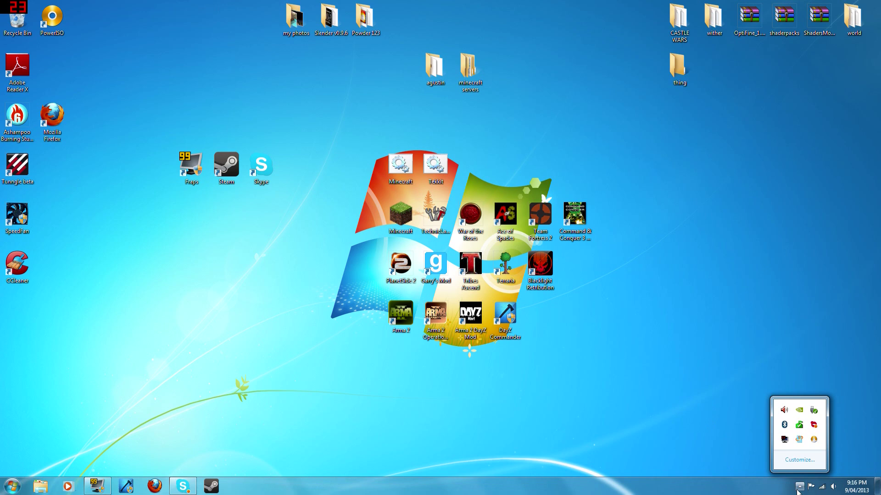
{"action": "left_click", "coordinate": [709, 396]}
- Launch Registry Editor by searching 'regedit' in the Start menu, then search 'regedit' again
{"action": "key", "text": "super"}
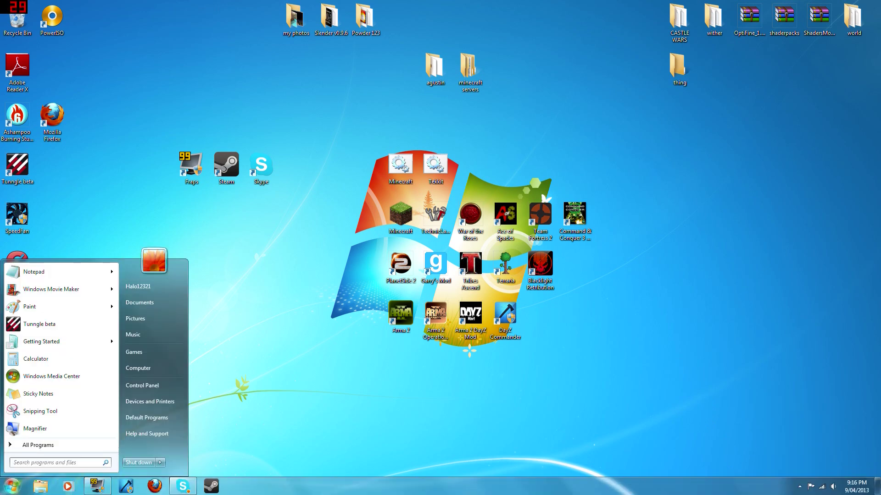
{"action": "type", "text": "rege"}
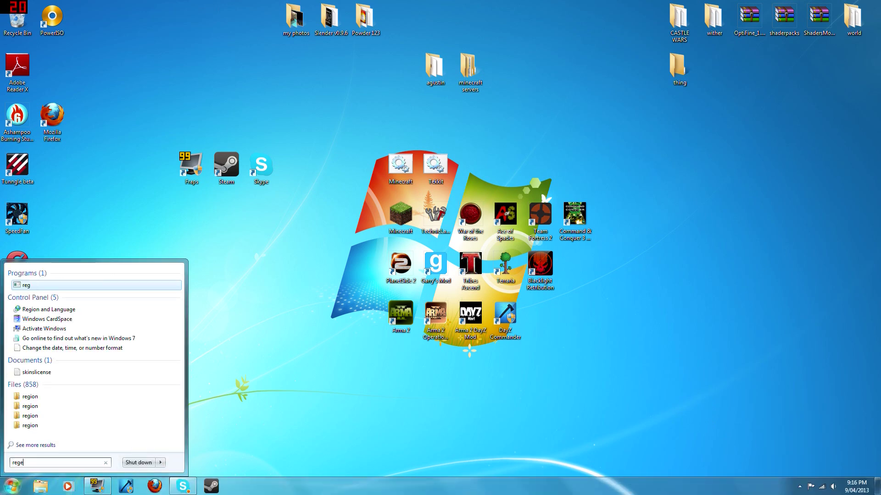
{"action": "type", "text": "dit"}
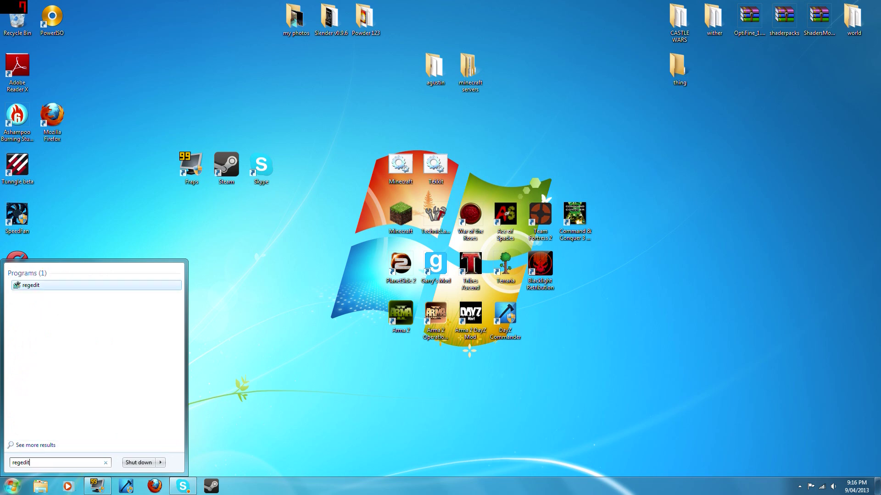
{"action": "left_click", "coordinate": [27, 284]}
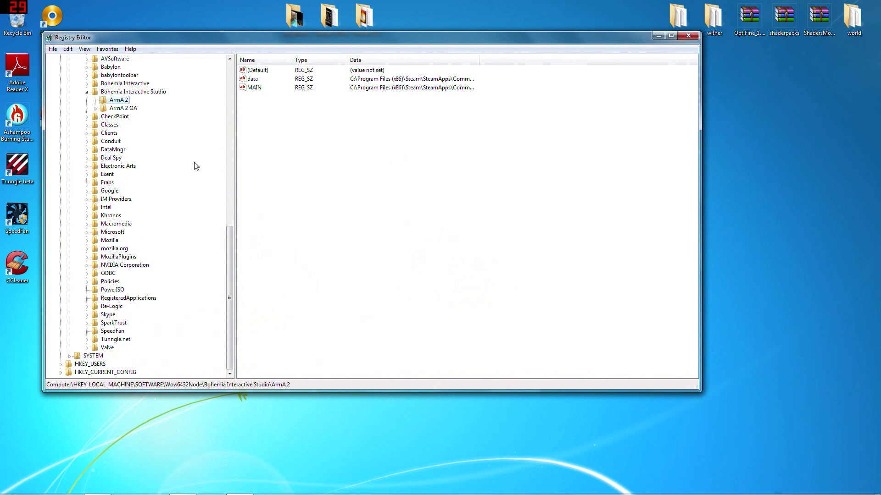
{"action": "left_click", "coordinate": [12, 486]}
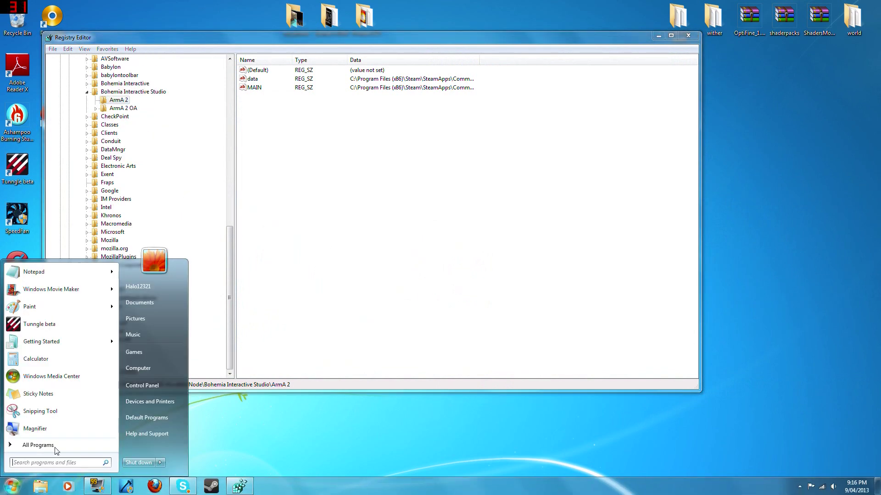
{"action": "type", "text": "r"}
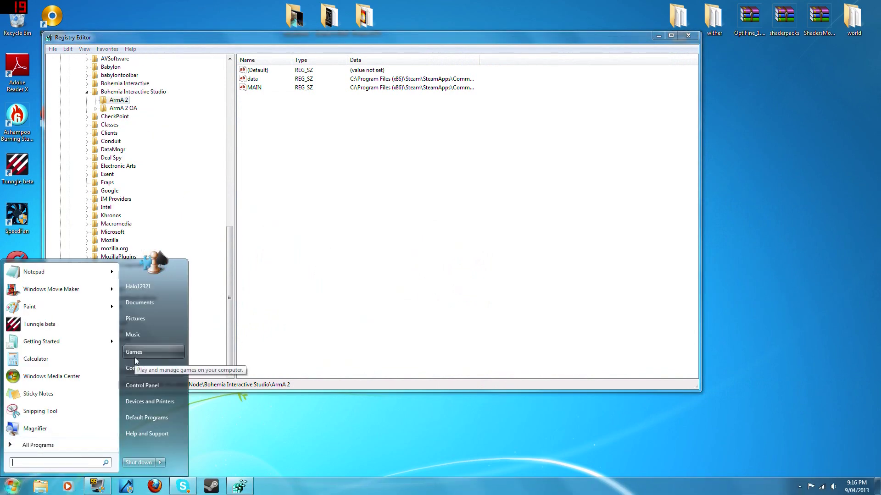
{"action": "type", "text": "eg"}
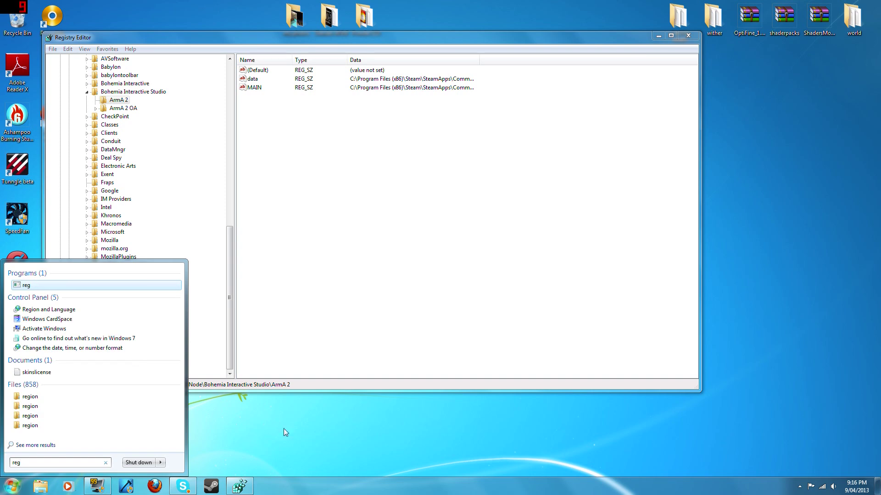
{"action": "type", "text": "edit"}
- Collapse and re-expand HKEY_LOCAL_MACHINE, closing the Find dialog without searching
{"action": "left_click", "coordinate": [403, 436]}
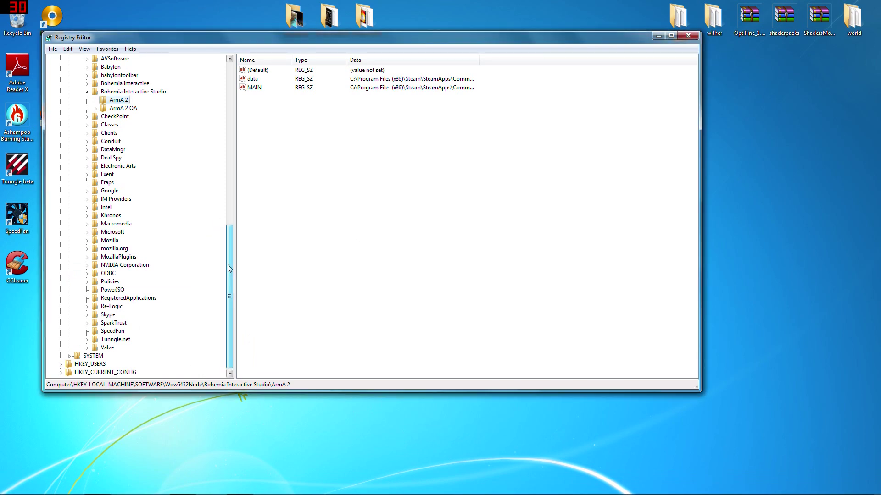
{"action": "left_click_drag", "start_coordinate": [228, 265], "coordinate": [230, 101]}
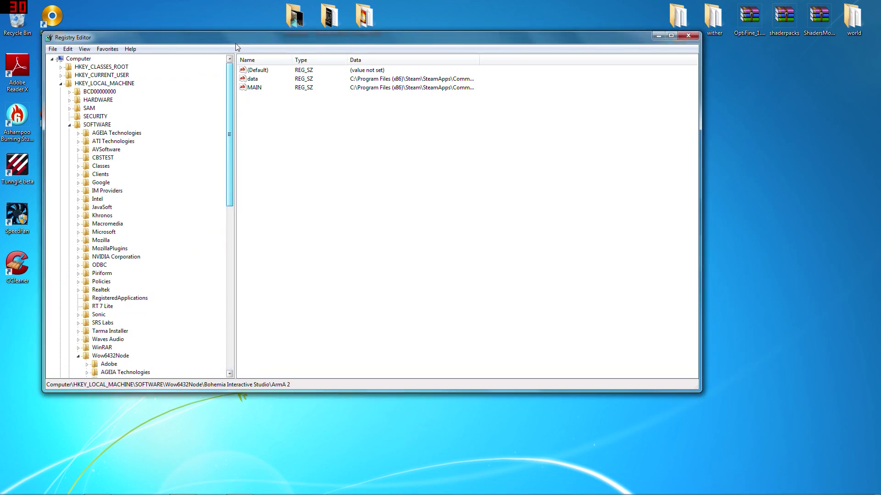
{"action": "left_click", "coordinate": [61, 84]}
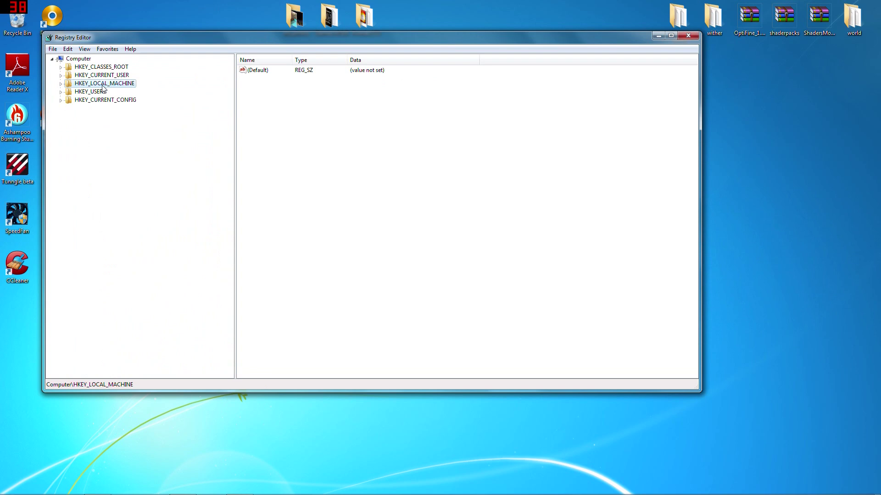
{"action": "left_click", "coordinate": [61, 84]}
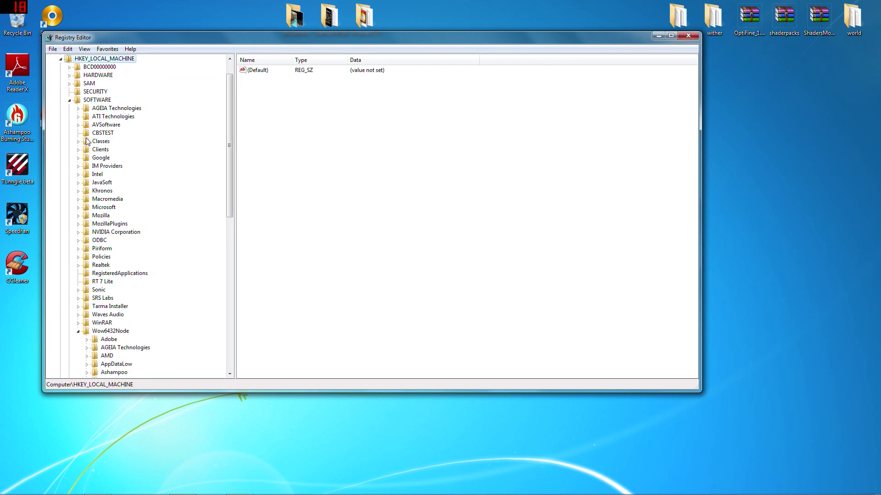
{"action": "key", "text": "ctrl+f"}
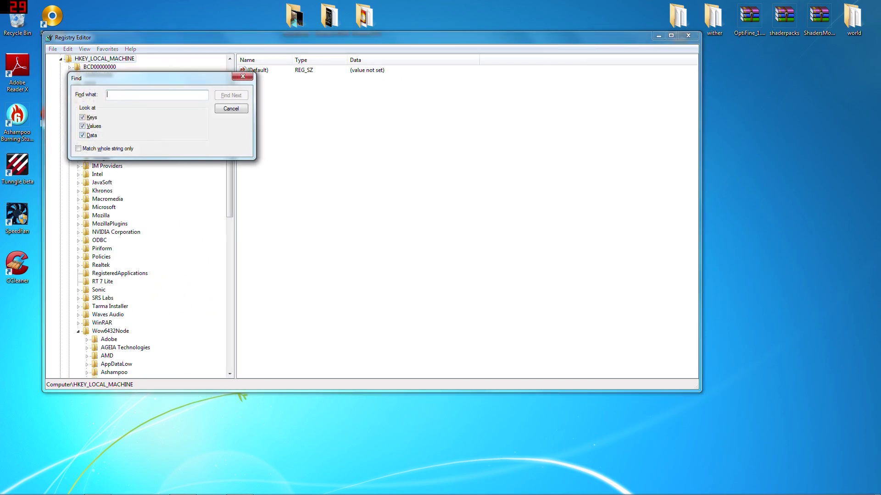
{"action": "left_click", "coordinate": [241, 77]}
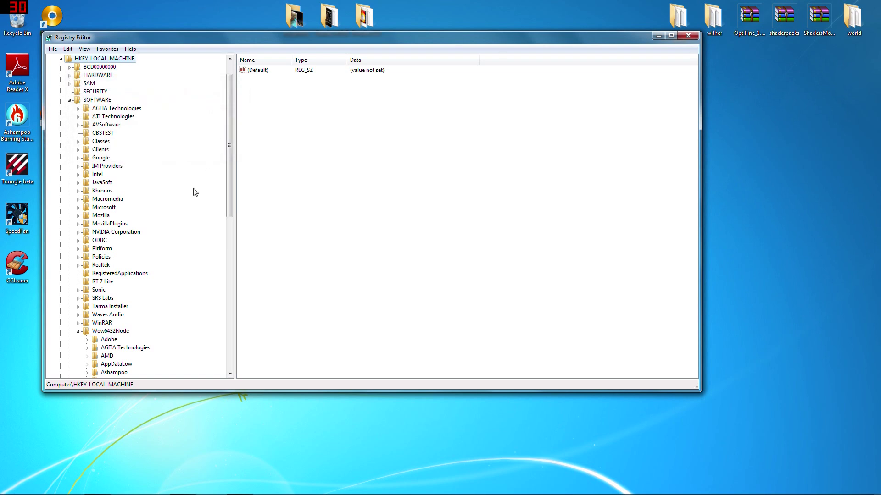
- Scroll down to Wow6432Node and expand the Bohemia Interactive key
{"action": "scroll", "coordinate": [193, 193], "scroll_direction": "down", "scroll_amount": 6}
{"action": "scroll", "coordinate": [190, 207], "scroll_direction": "down", "scroll_amount": 1}
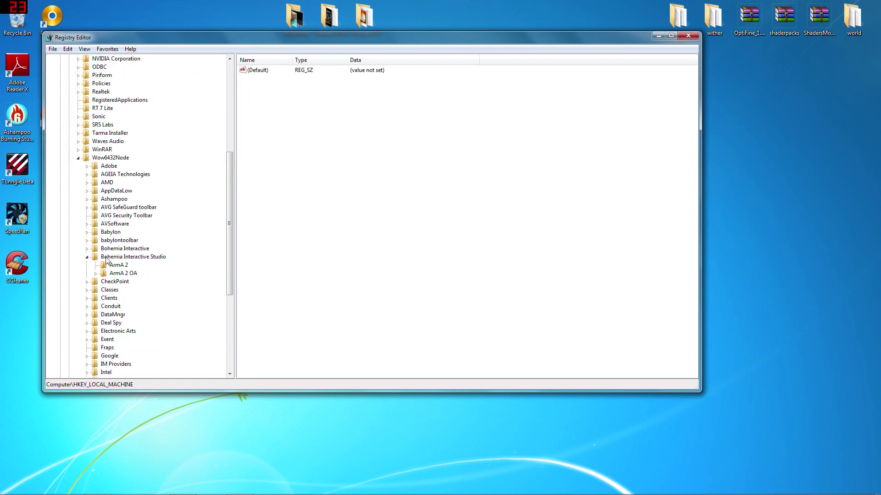
{"action": "left_click", "coordinate": [87, 251]}
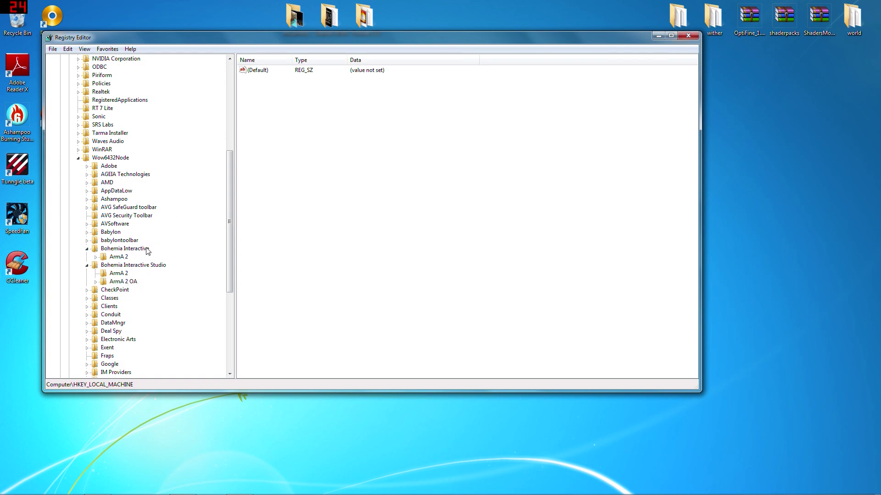
{"action": "scroll", "coordinate": [155, 267], "scroll_direction": "down", "scroll_amount": 1}
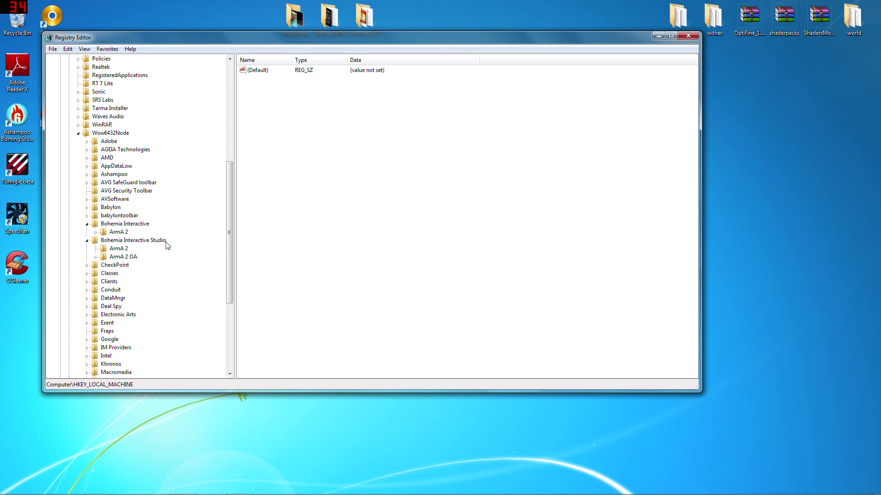
- Review the ArmA 2 OA key's permissions for SYSTEM, Administrators and CREATOR OWNER
{"action": "left_click", "coordinate": [128, 257]}
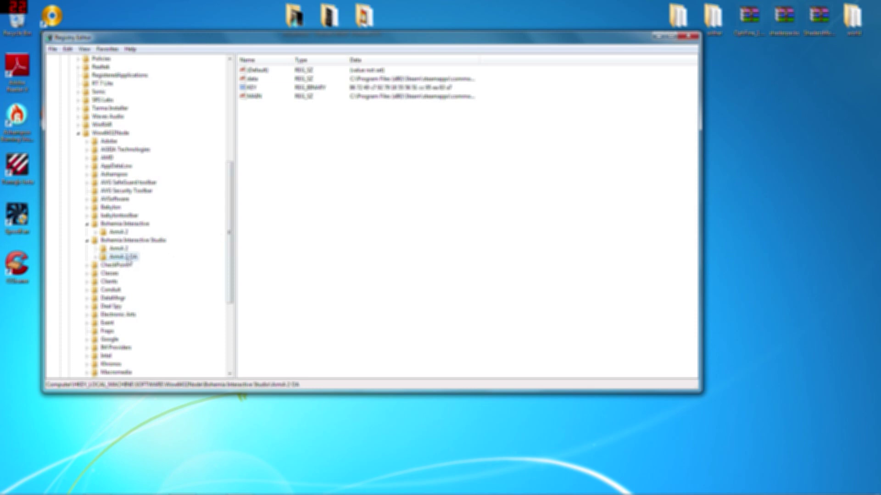
{"action": "right_click", "coordinate": [128, 255]}
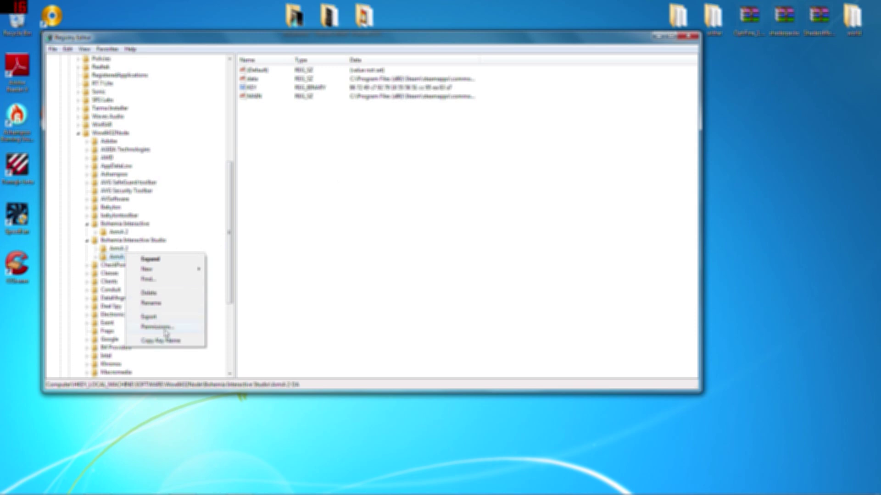
{"action": "left_click", "coordinate": [164, 330]}
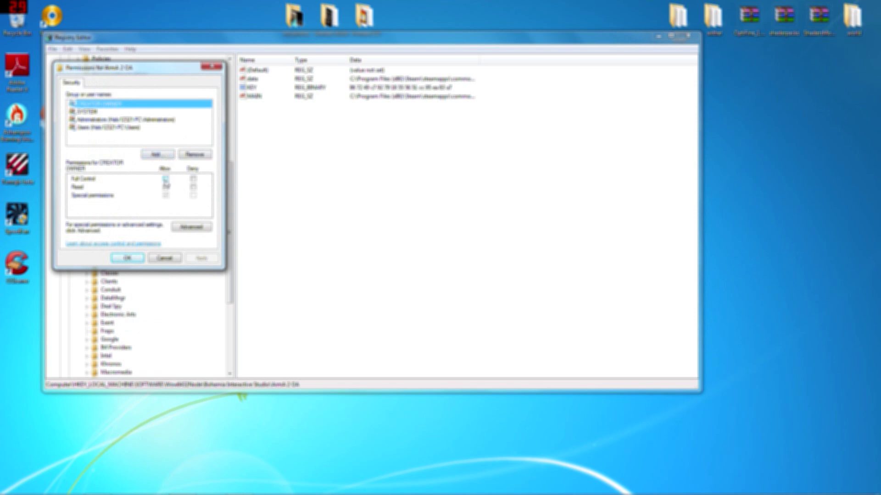
{"action": "left_click", "coordinate": [107, 112]}
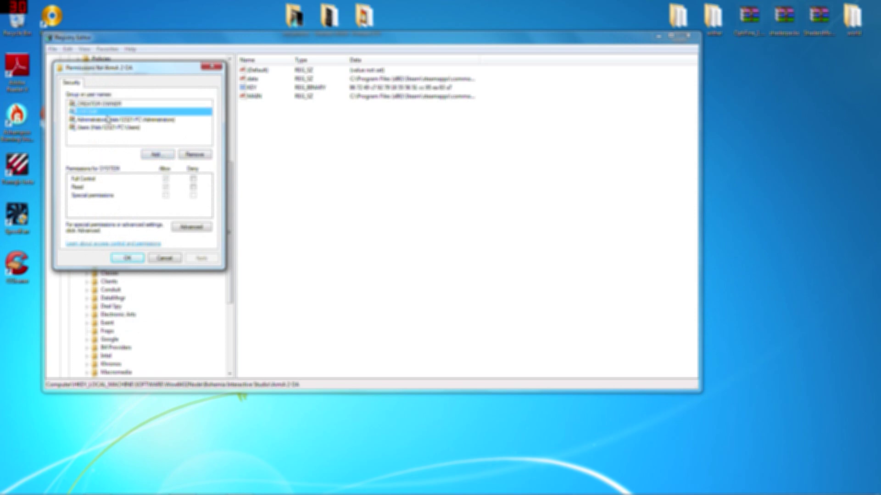
{"action": "left_click", "coordinate": [110, 120]}
{"action": "left_click", "coordinate": [108, 104]}
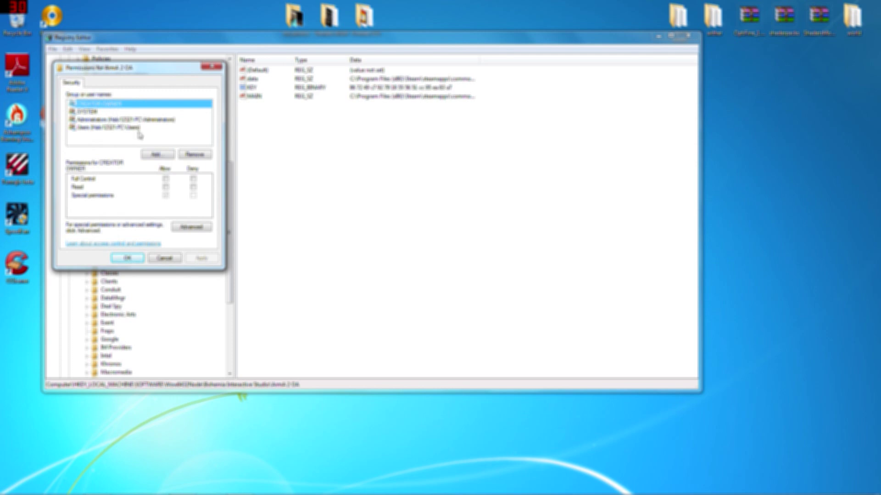
- Check and close the advanced security settings, then permanently delete the ArmA 2 OA key
{"action": "left_click", "coordinate": [191, 227]}
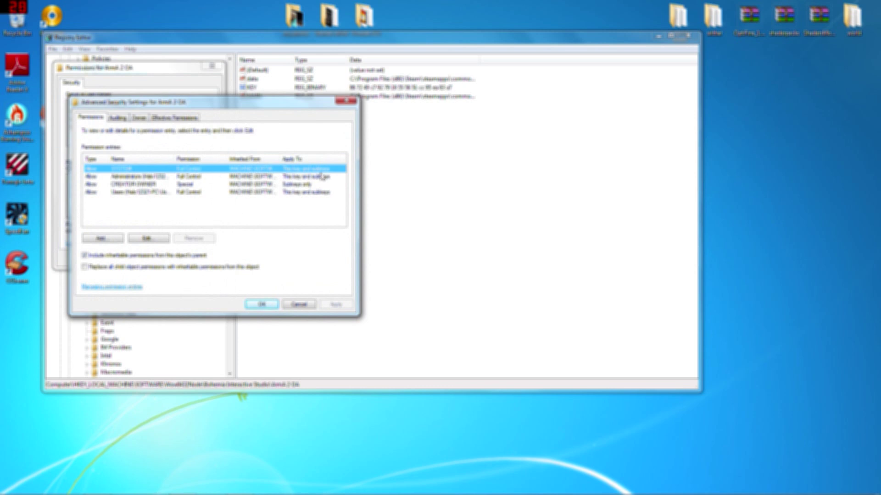
{"action": "left_click", "coordinate": [261, 305]}
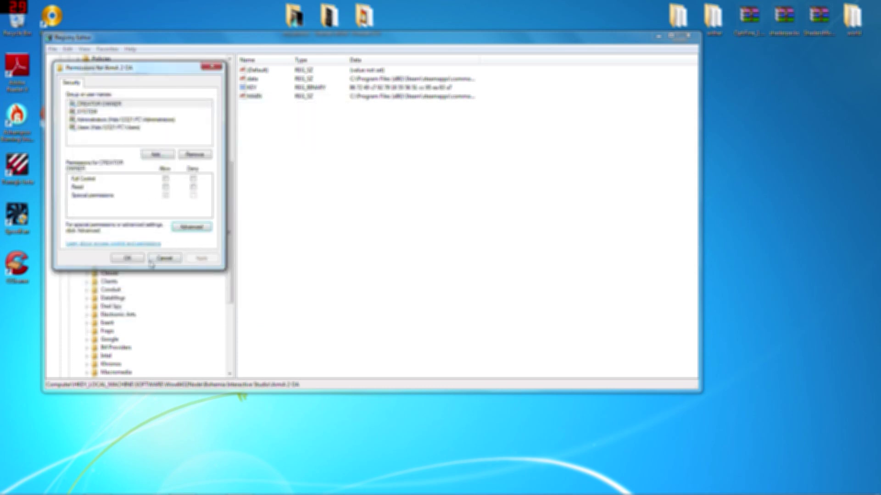
{"action": "left_click", "coordinate": [128, 258]}
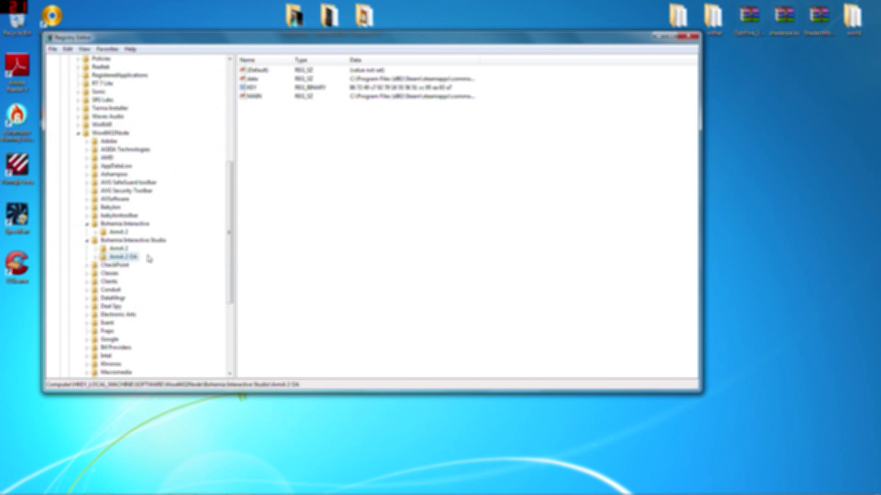
{"action": "key", "text": "Delete"}
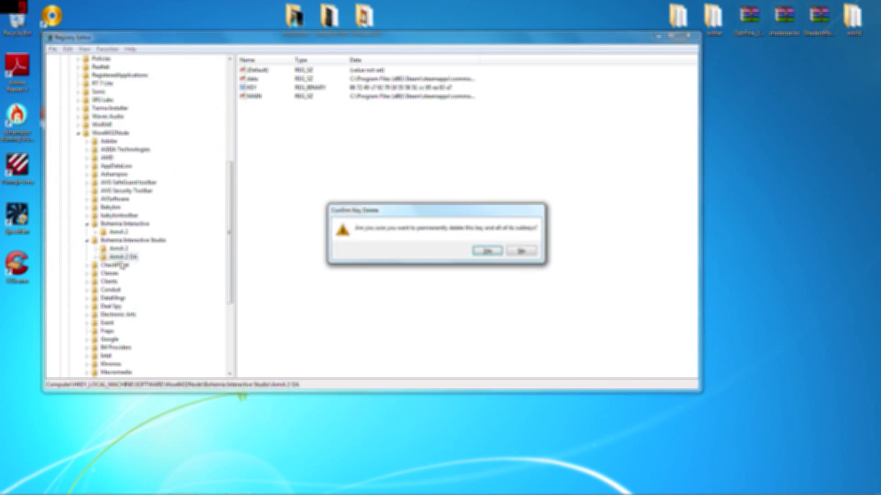
{"action": "left_click", "coordinate": [484, 254]}
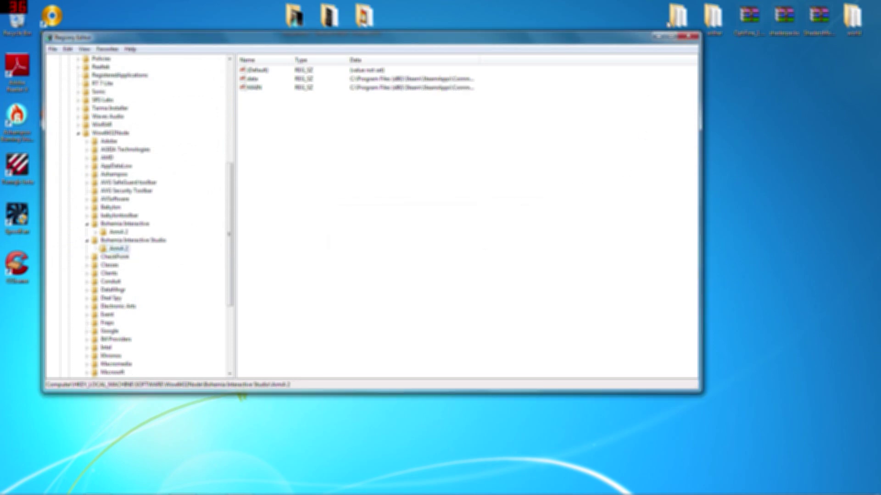
- Close Registry Editor, start Steam as administrator, then close the Steam window
{"action": "left_click", "coordinate": [693, 37]}
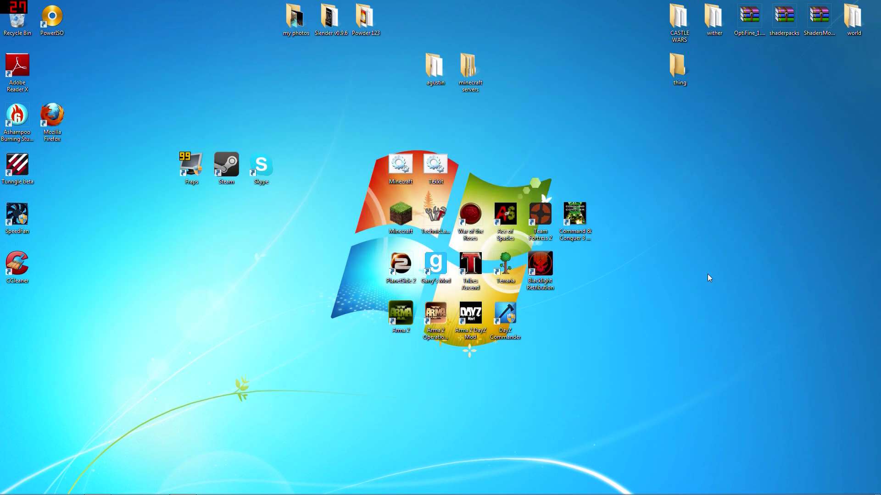
{"action": "right_click", "coordinate": [247, 183]}
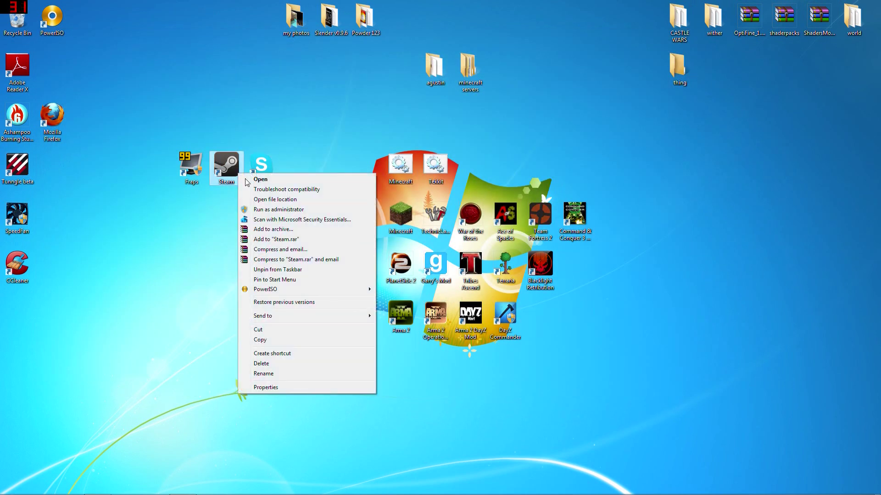
{"action": "left_click", "coordinate": [272, 210]}
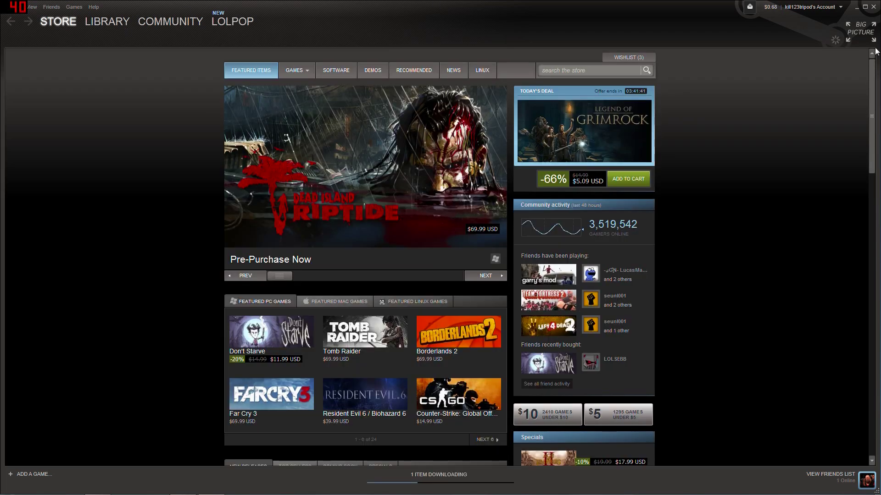
{"action": "left_click", "coordinate": [873, 8]}
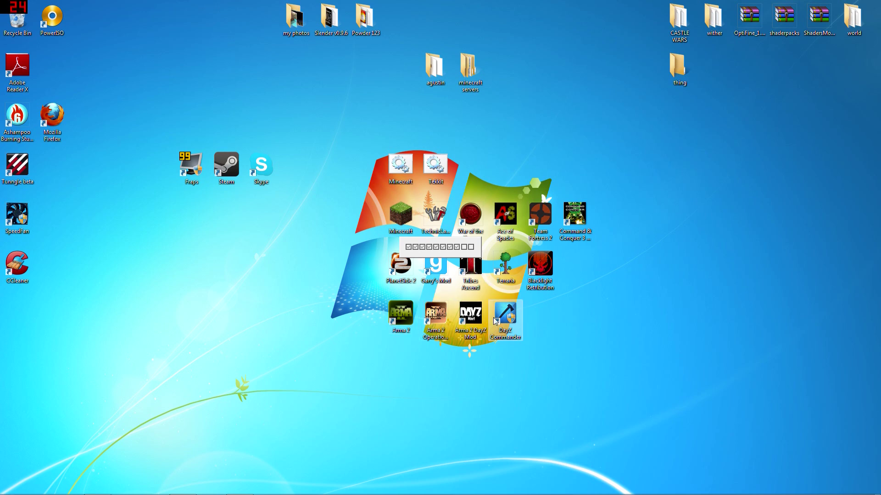
- Start DayZ Commander from its desktop shortcut
{"action": "double_click", "coordinate": [492, 314]}
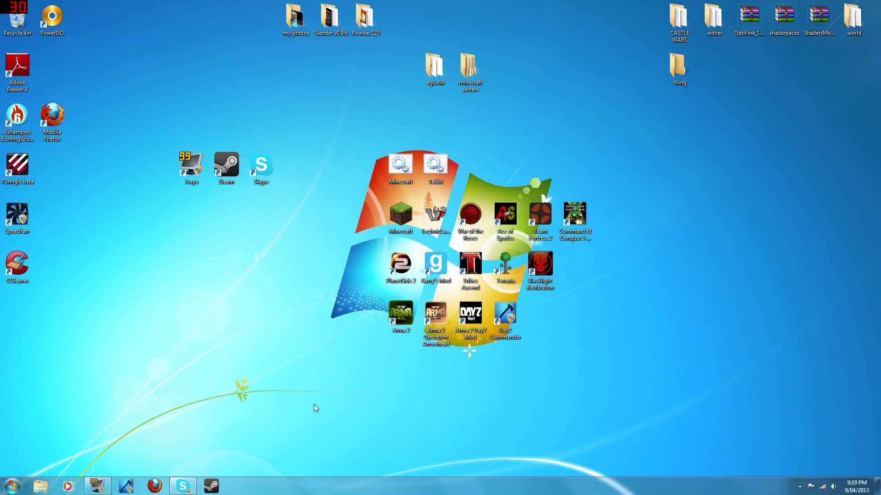
{"action": "left_click_drag", "start_coordinate": [312, 401], "coordinate": [347, 411]}
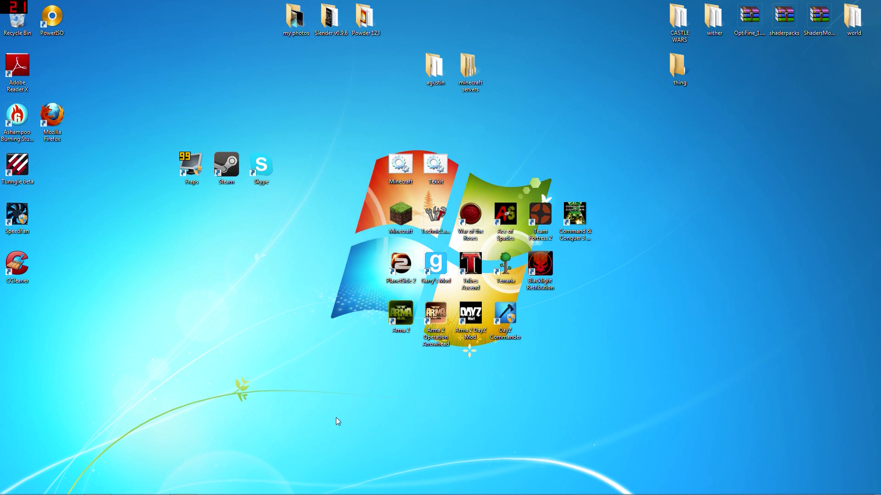
{"action": "left_click_drag", "start_coordinate": [307, 434], "coordinate": [378, 102]}
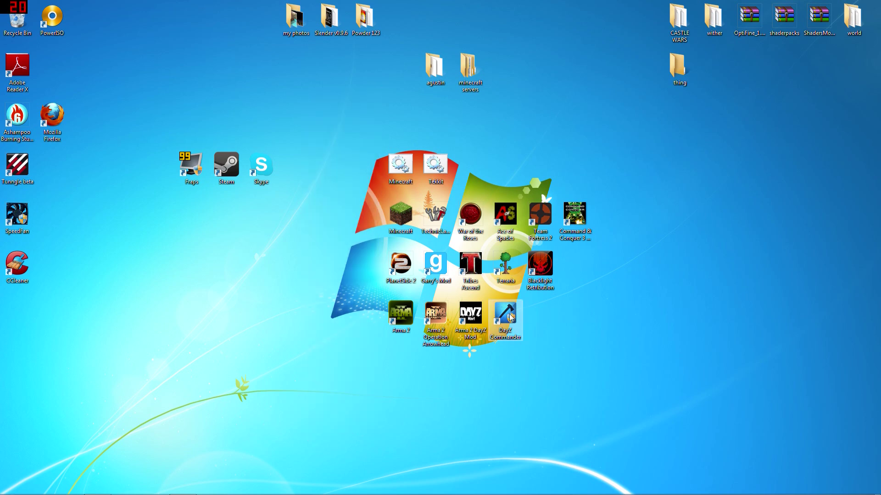
{"action": "left_click_drag", "start_coordinate": [560, 321], "coordinate": [530, 340]}
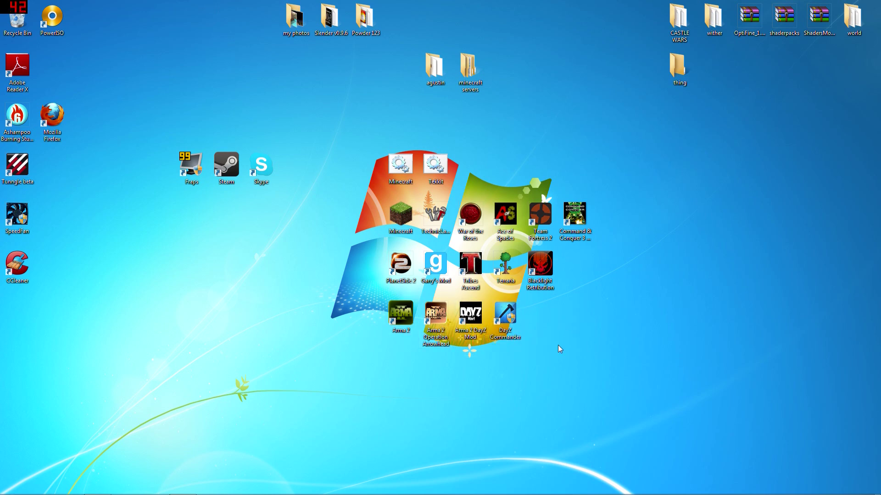
{"action": "left_click_drag", "start_coordinate": [581, 389], "coordinate": [522, 328]}
{"action": "left_click", "coordinate": [508, 327]}
{"action": "left_click_drag", "start_coordinate": [593, 375], "coordinate": [563, 244]}
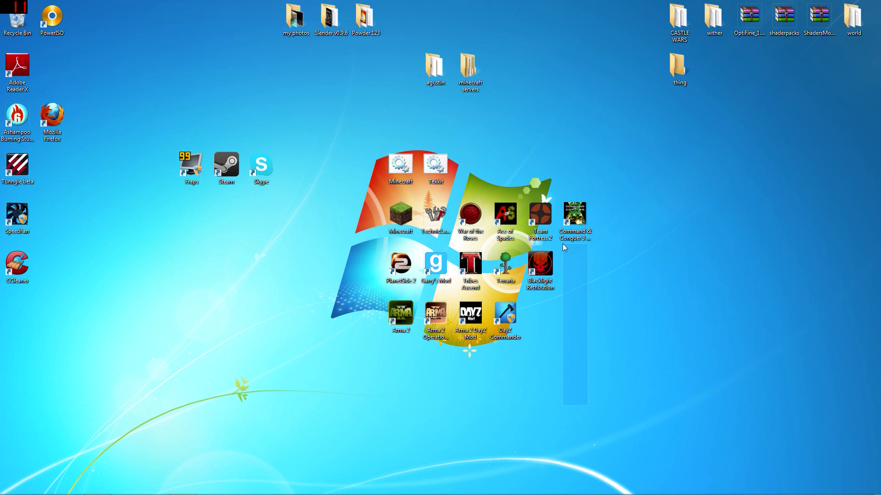
{"action": "left_click_drag", "start_coordinate": [563, 244], "coordinate": [564, 244]}
{"action": "left_click_drag", "start_coordinate": [565, 248], "coordinate": [564, 243]}
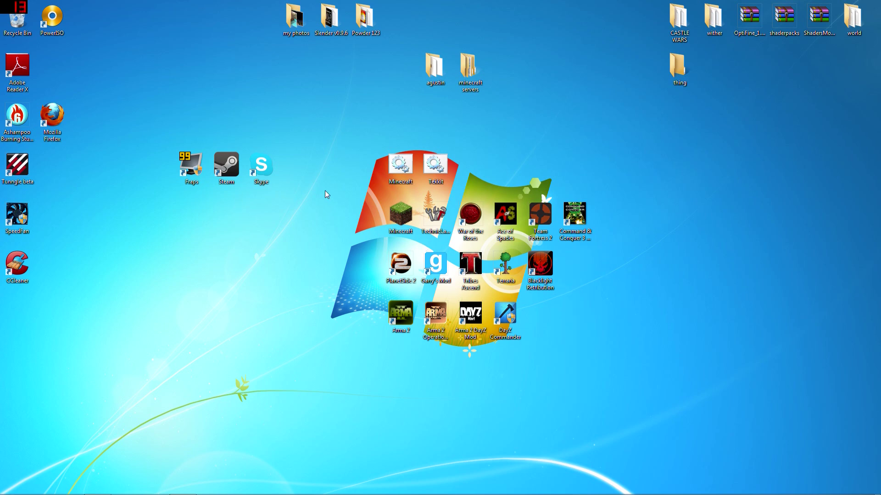